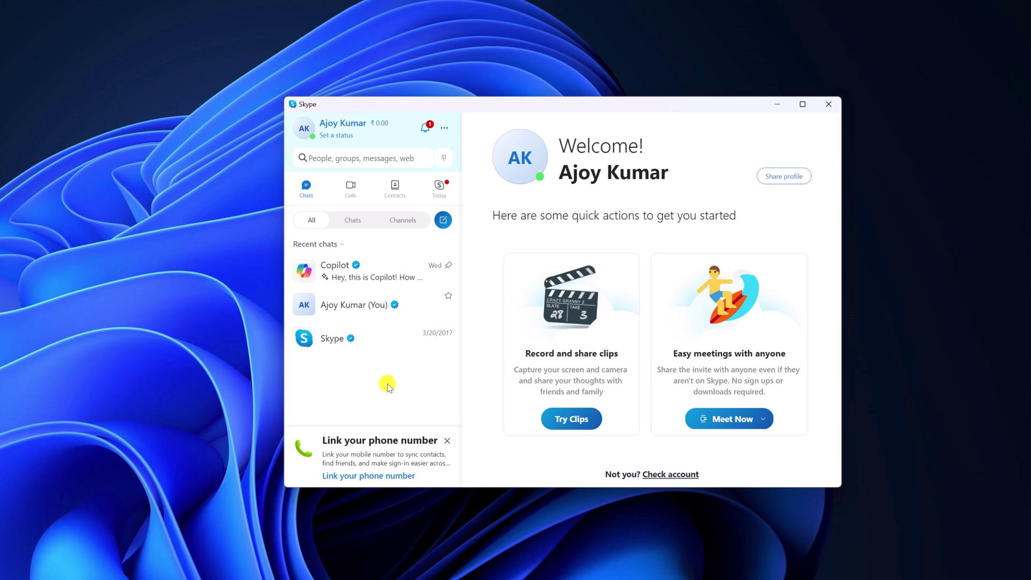
# Confirm Skype's camera access is on in Settings, then open Microphone permissions.
pyautogui.click(777, 104)
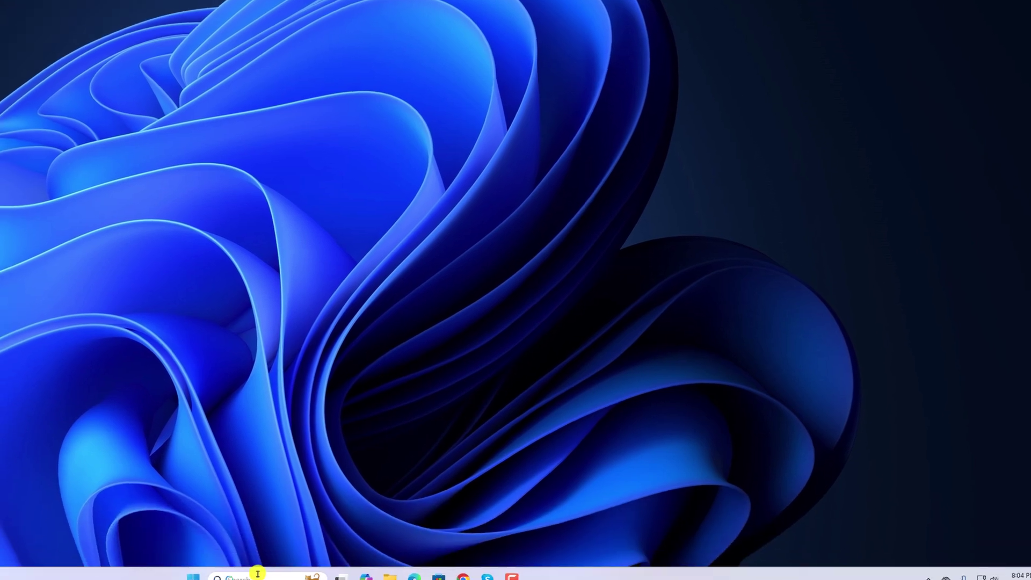
pyautogui.click(260, 566)
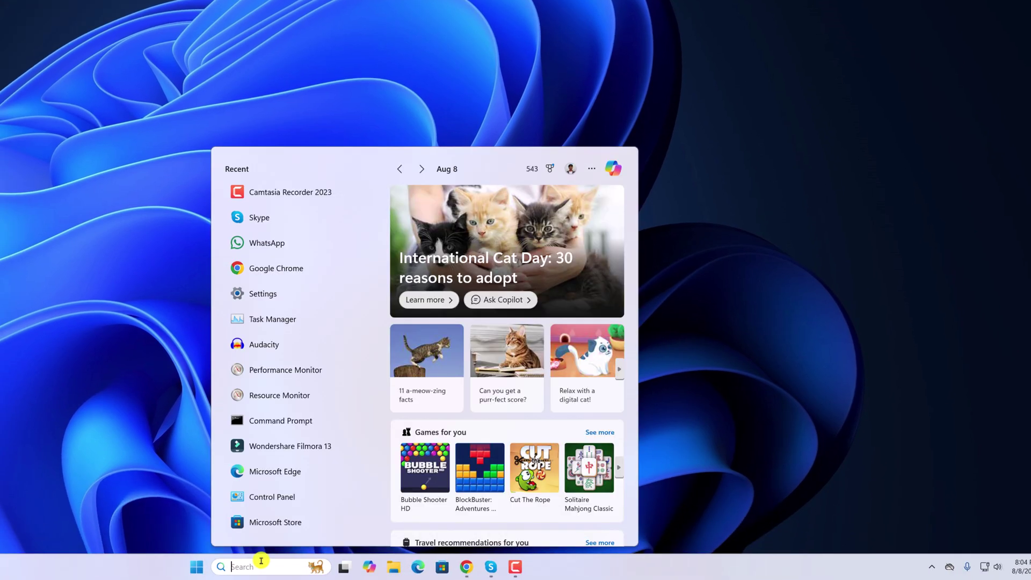
pyautogui.write('SETT')
pyautogui.press('Return')
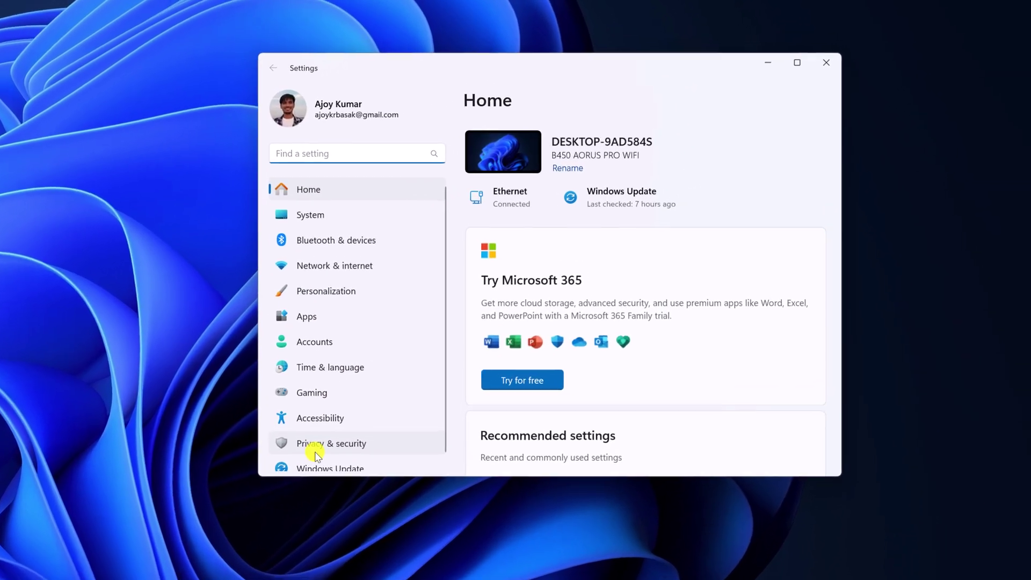
pyautogui.click(324, 456)
pyautogui.scroll(-2, 568, 187)
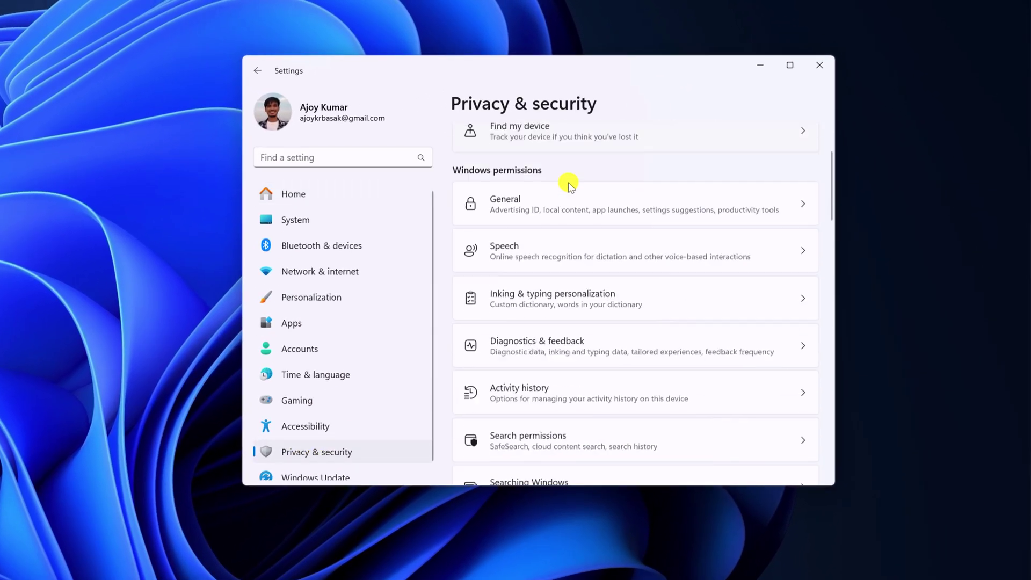
pyautogui.scroll(-3, 568, 187)
pyautogui.scroll(-2, 548, 210)
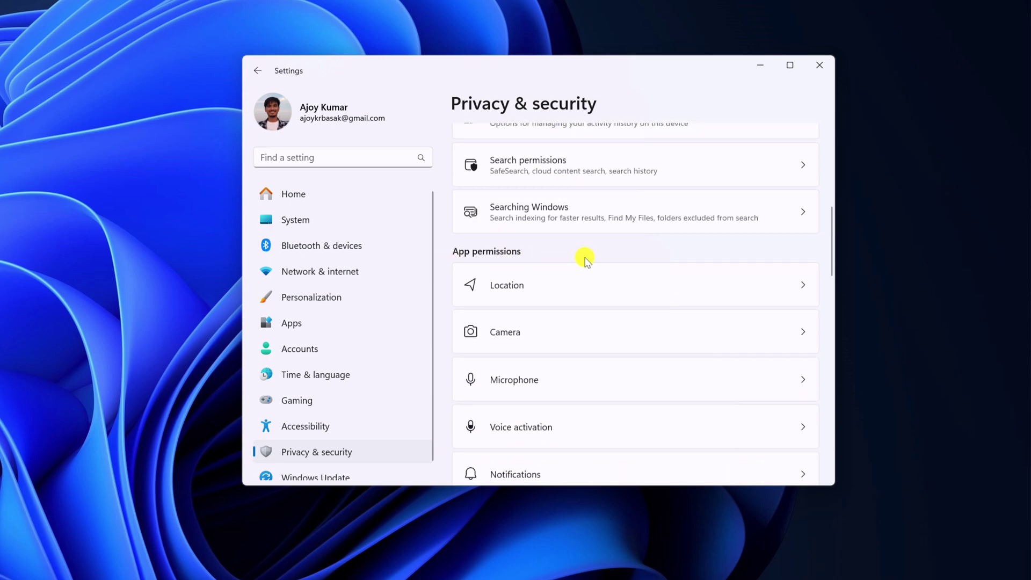
pyautogui.click(572, 335)
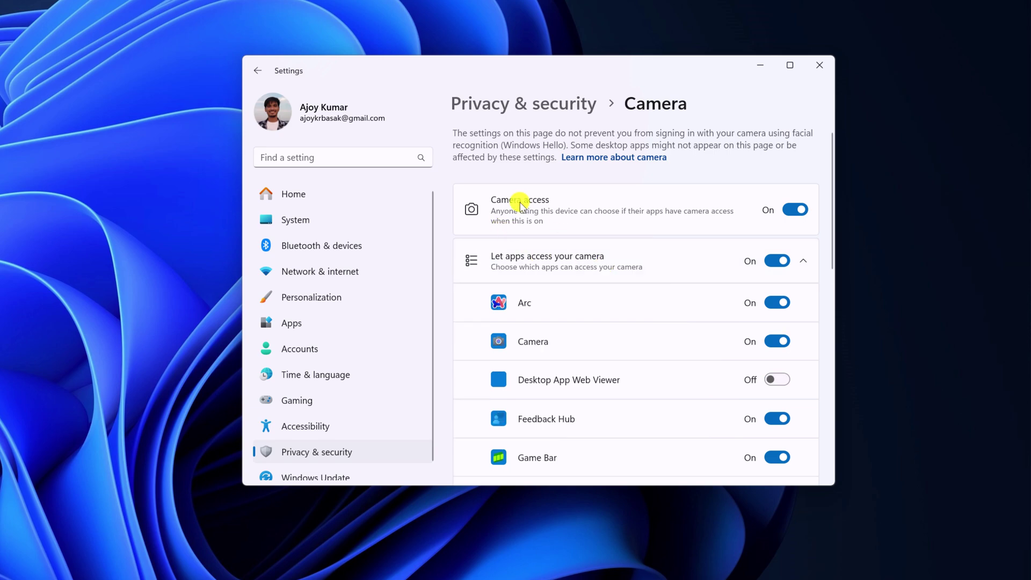
pyautogui.scroll(-5, 596, 286)
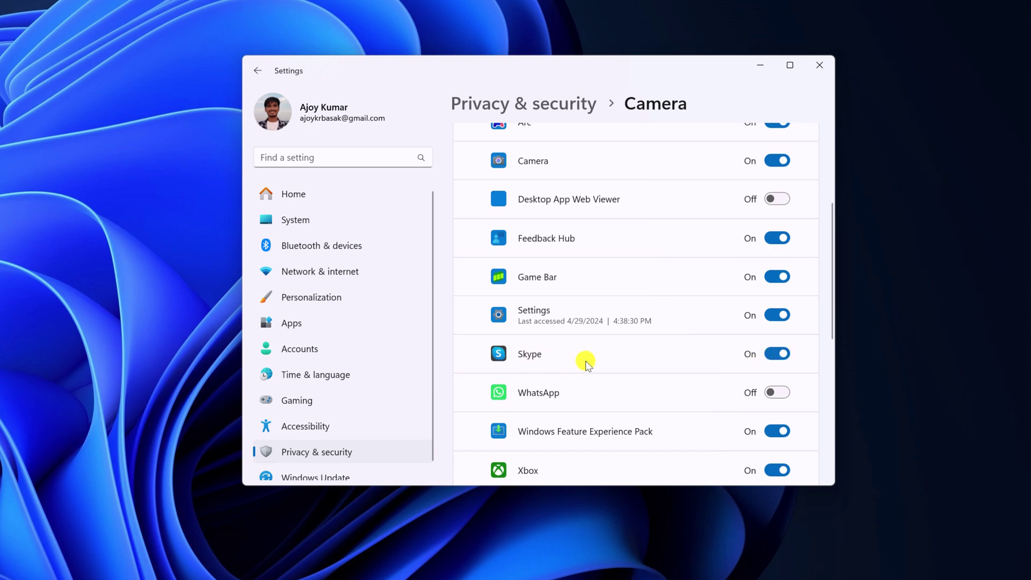
pyautogui.click(523, 104)
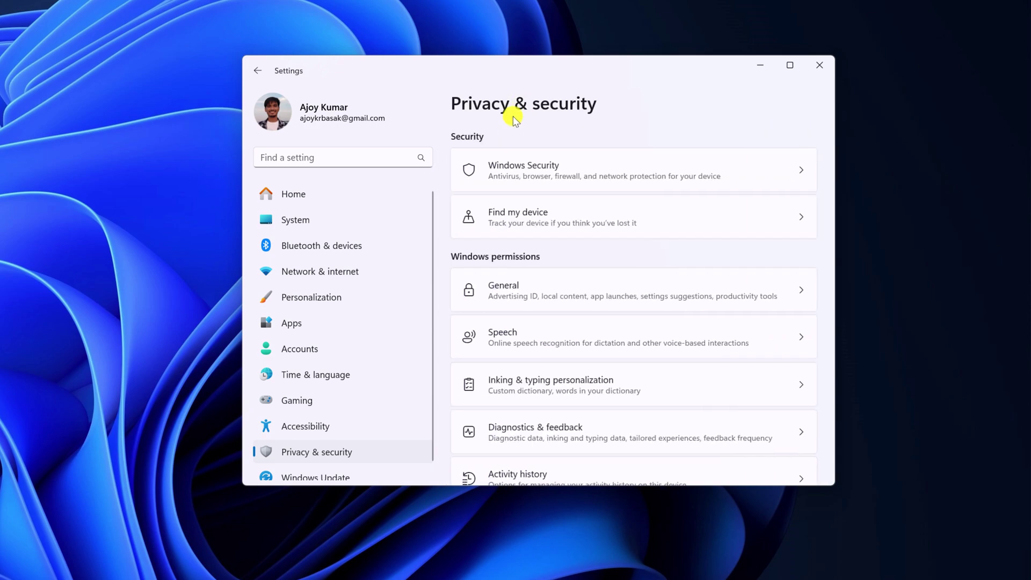
pyautogui.scroll(-2, 575, 260)
pyautogui.scroll(-3, 571, 260)
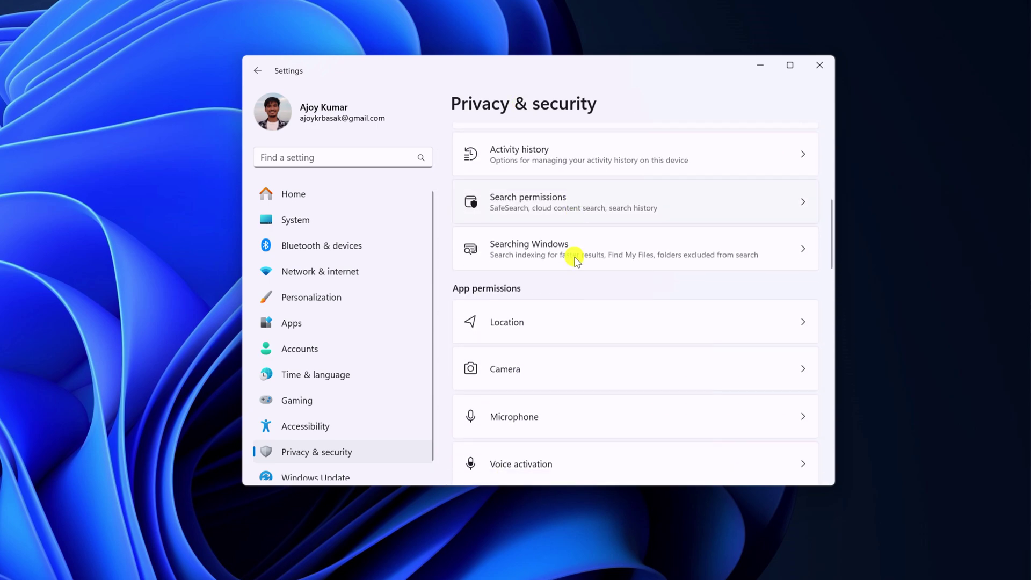
pyautogui.scroll(-2, 571, 260)
pyautogui.click(560, 295)
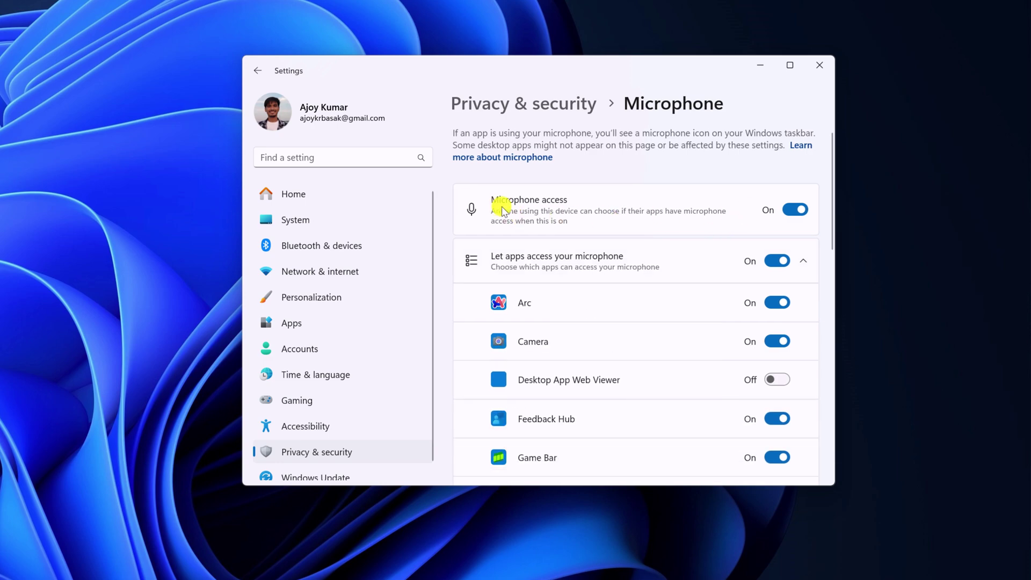
pyautogui.scroll(-3, 556, 266)
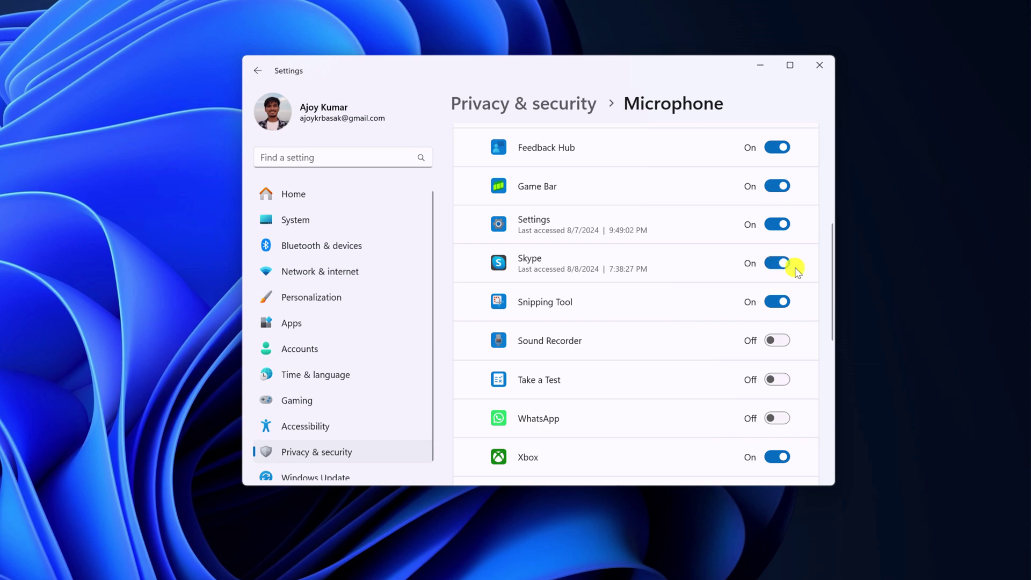
# Open Skype's app menu in Installed apps, filtered by searching 'SKYPE'.
pyautogui.click(760, 66)
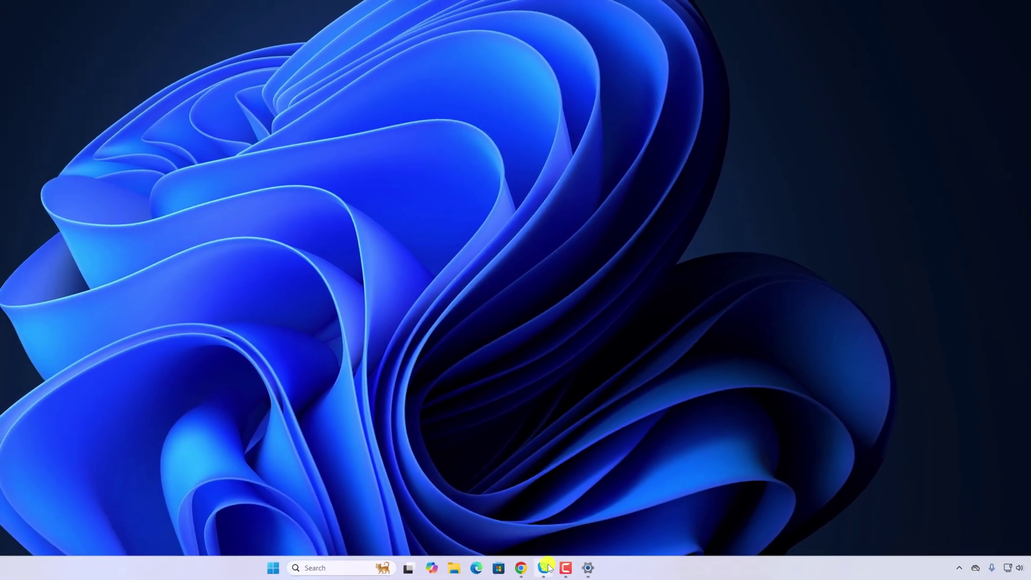
pyautogui.click(543, 567)
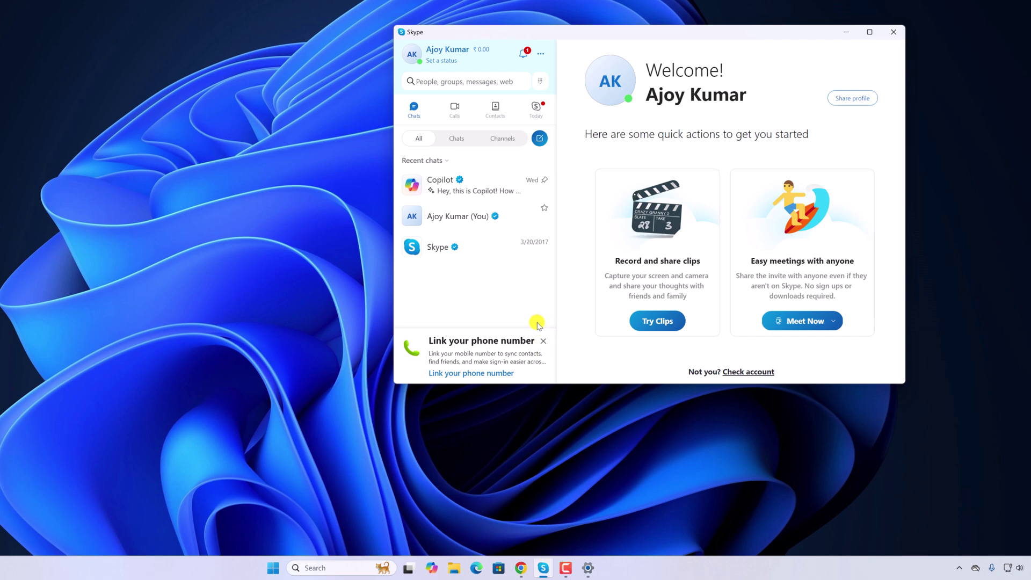
pyautogui.click(845, 31)
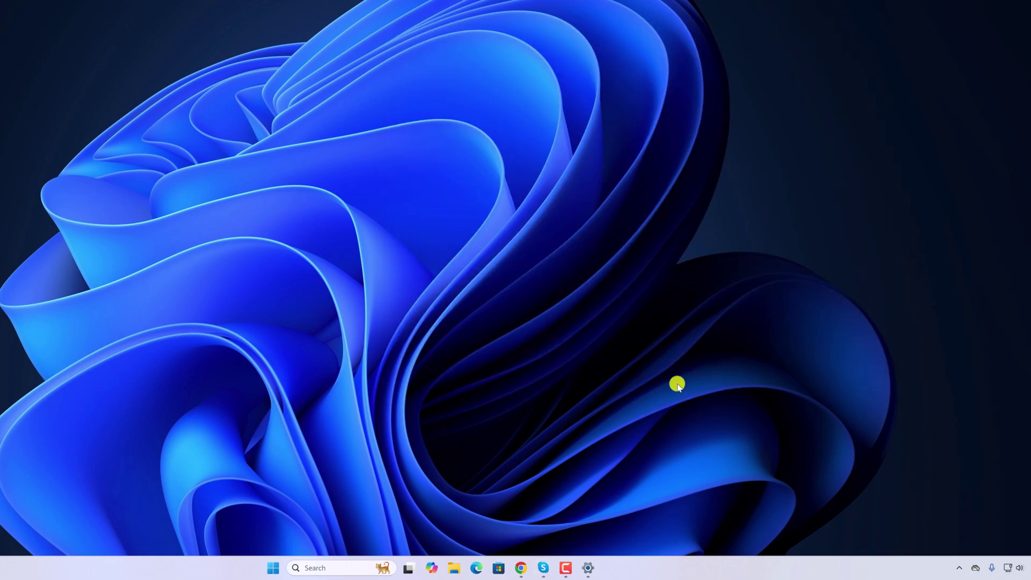
pyautogui.click(589, 567)
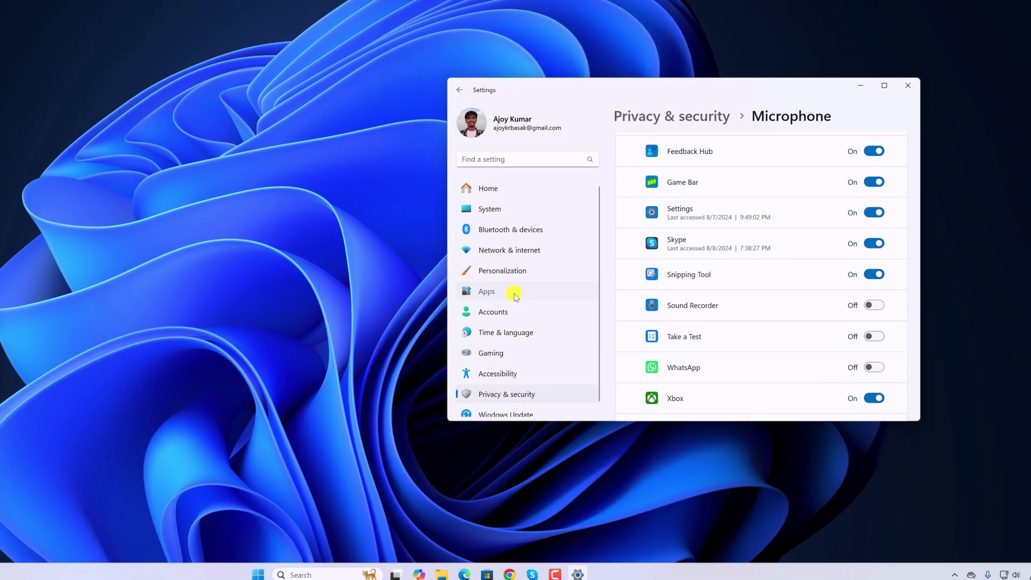
pyautogui.click(516, 291)
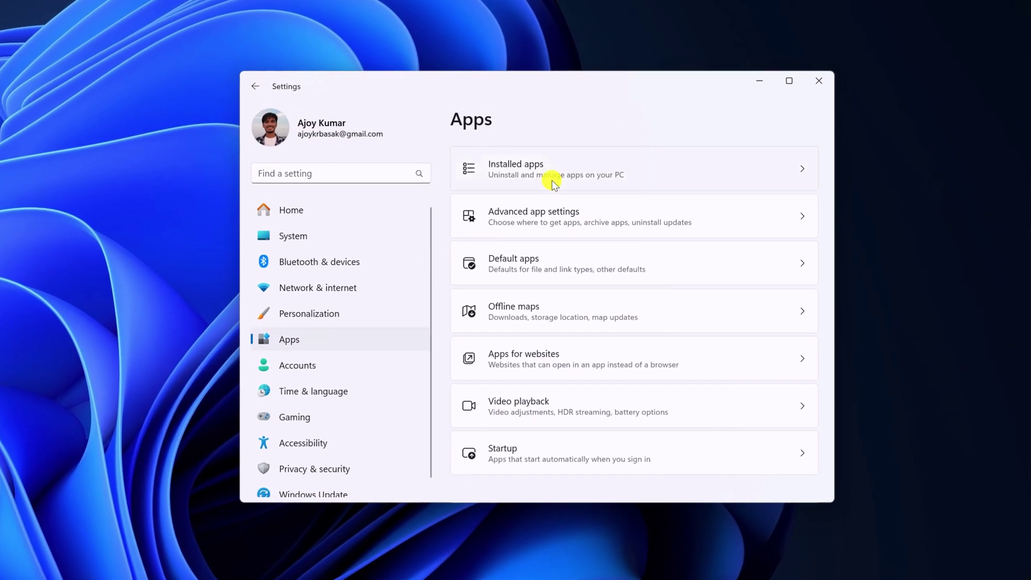
pyautogui.click(553, 184)
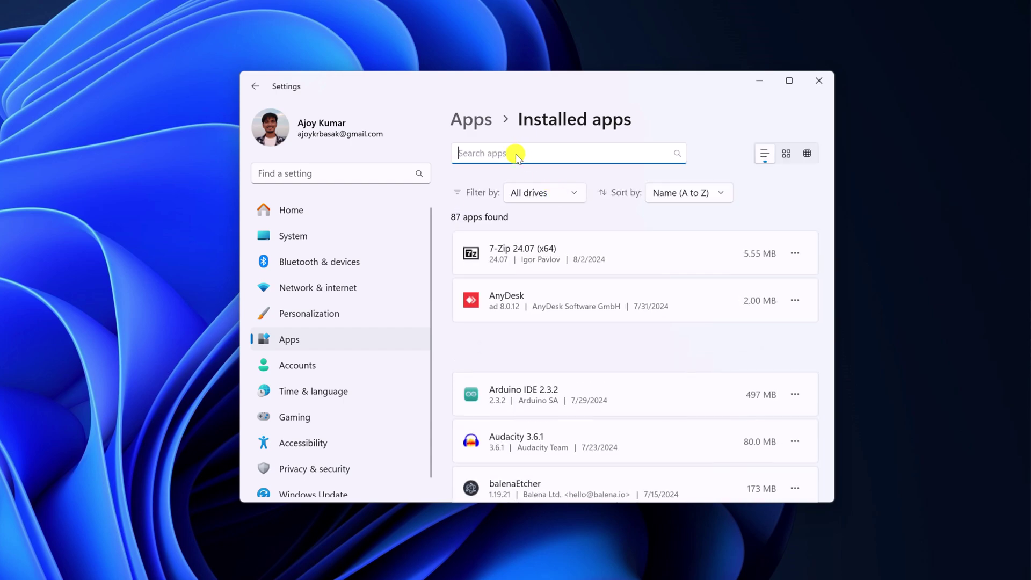
pyautogui.write('S')
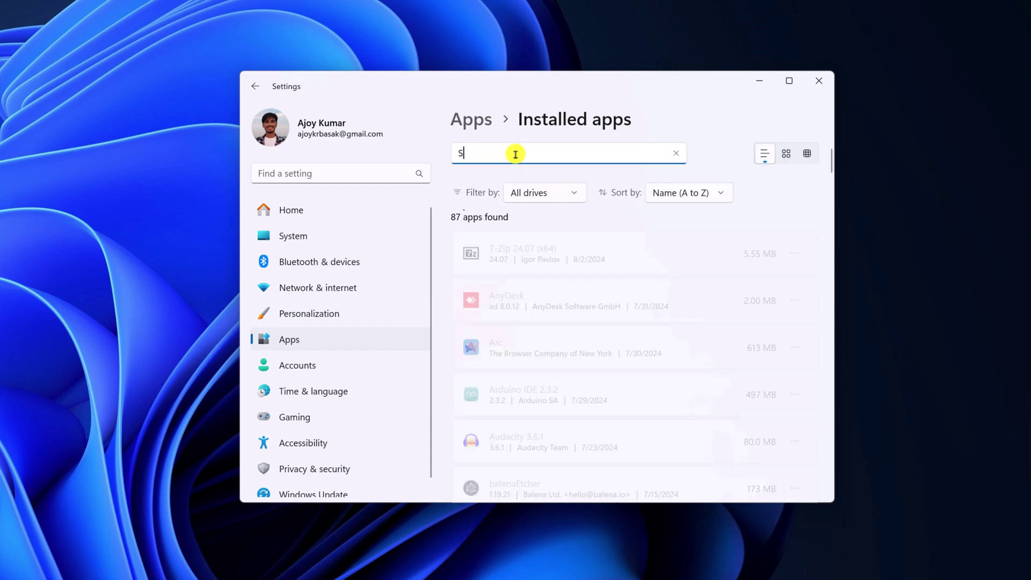
pyautogui.write('KYPE')
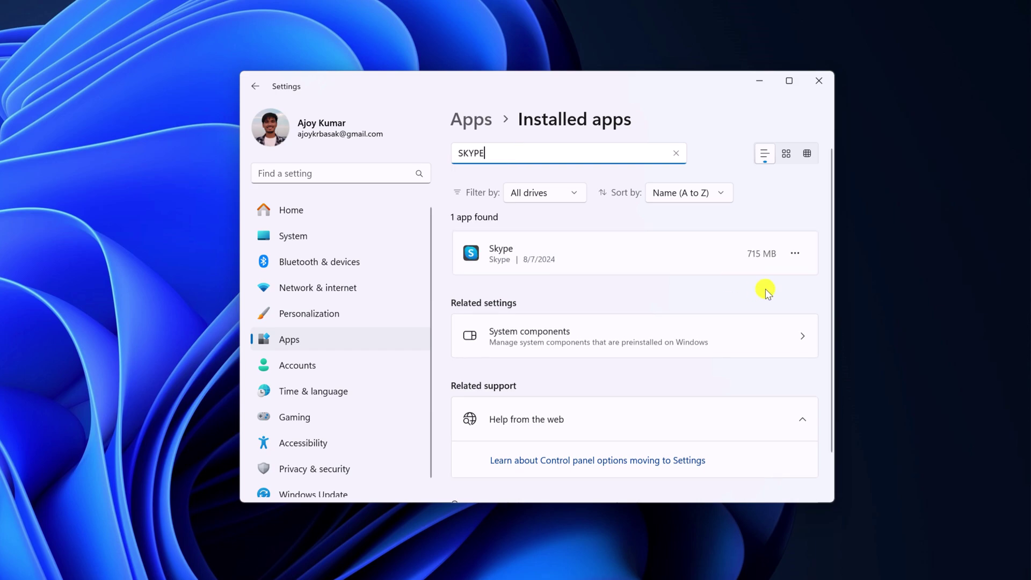
pyautogui.click(794, 254)
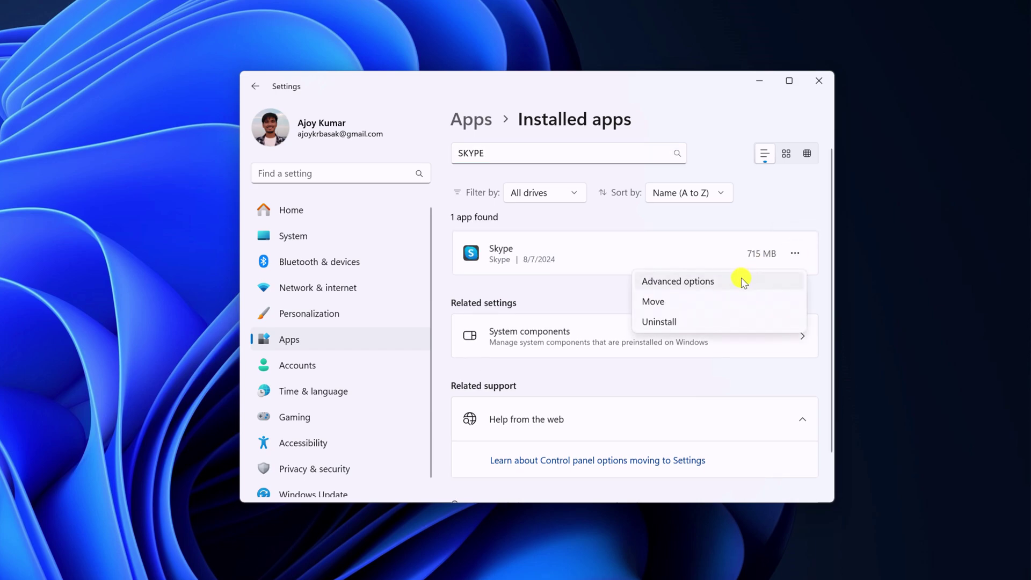
# Repair Skype from its advanced options, then reset it and confirm deleting its data.
pyautogui.click(771, 282)
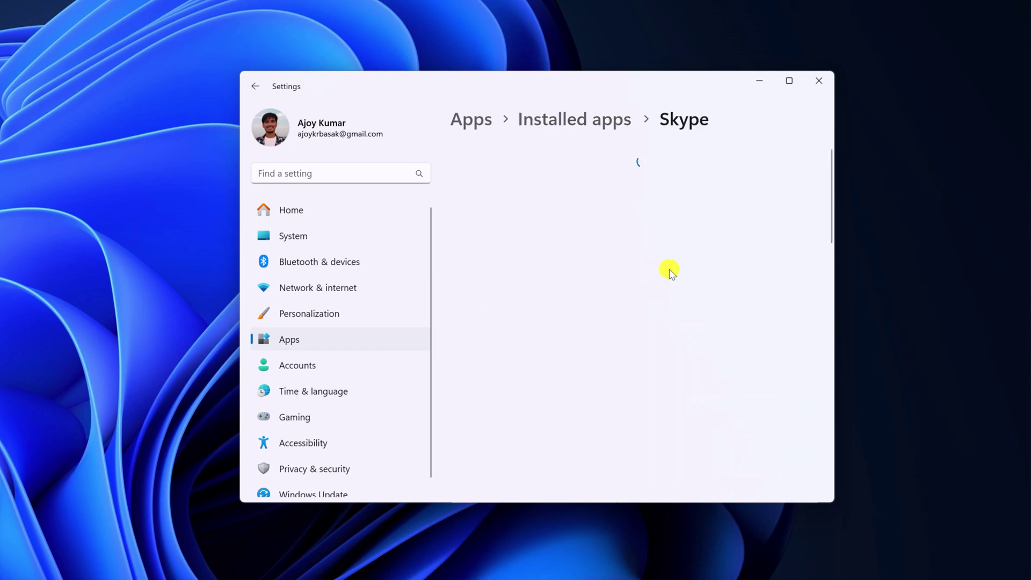
pyautogui.scroll(-5, 599, 265)
pyautogui.scroll(-2, 604, 268)
pyautogui.scroll(-4, 603, 269)
pyautogui.scroll(-2, 604, 269)
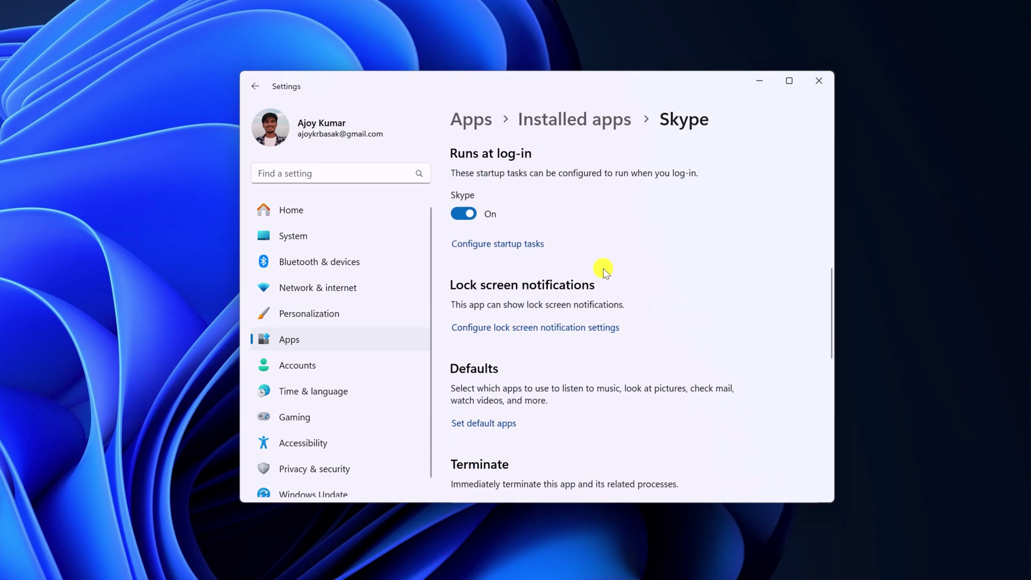
pyautogui.scroll(-5, 563, 306)
pyautogui.scroll(-2, 520, 347)
pyautogui.scroll(-1, 524, 358)
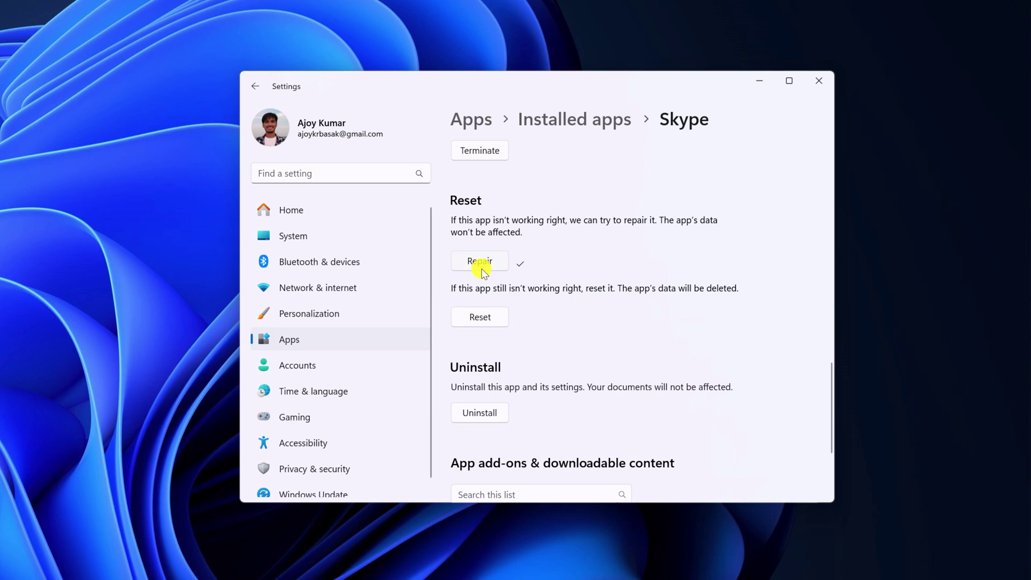
pyautogui.click(482, 318)
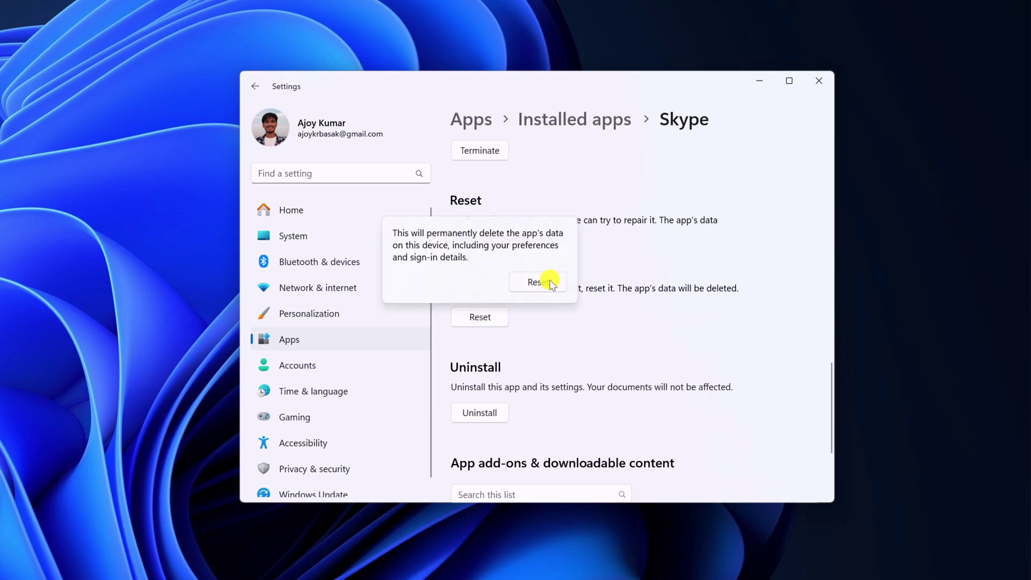
pyautogui.click(539, 281)
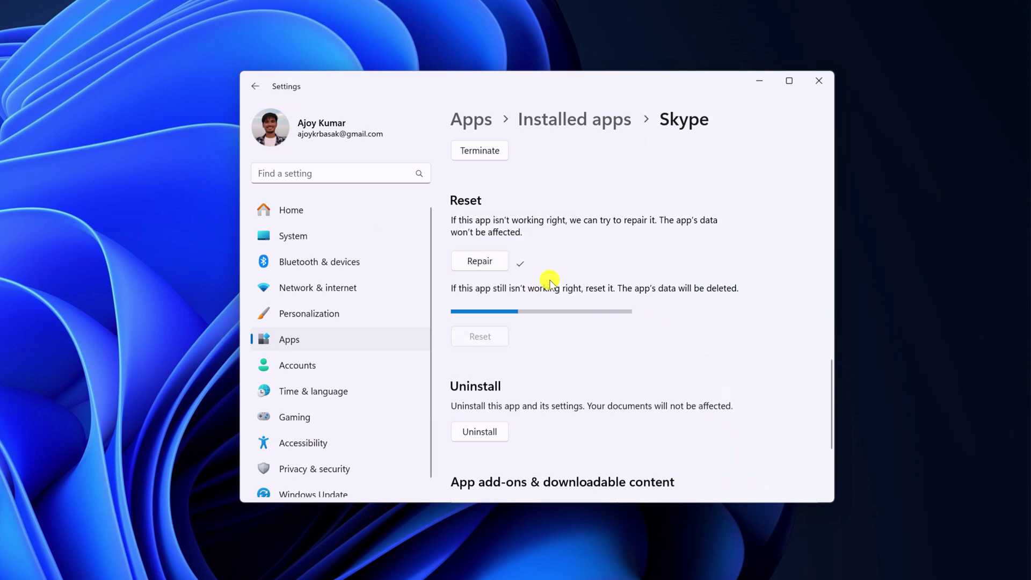
pyautogui.click(754, 80)
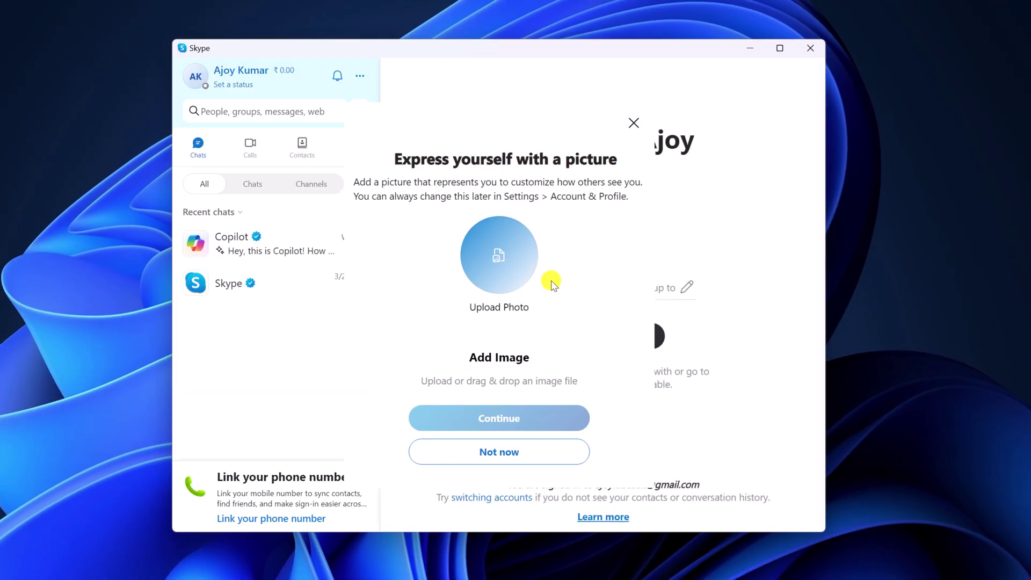
pyautogui.click(633, 123)
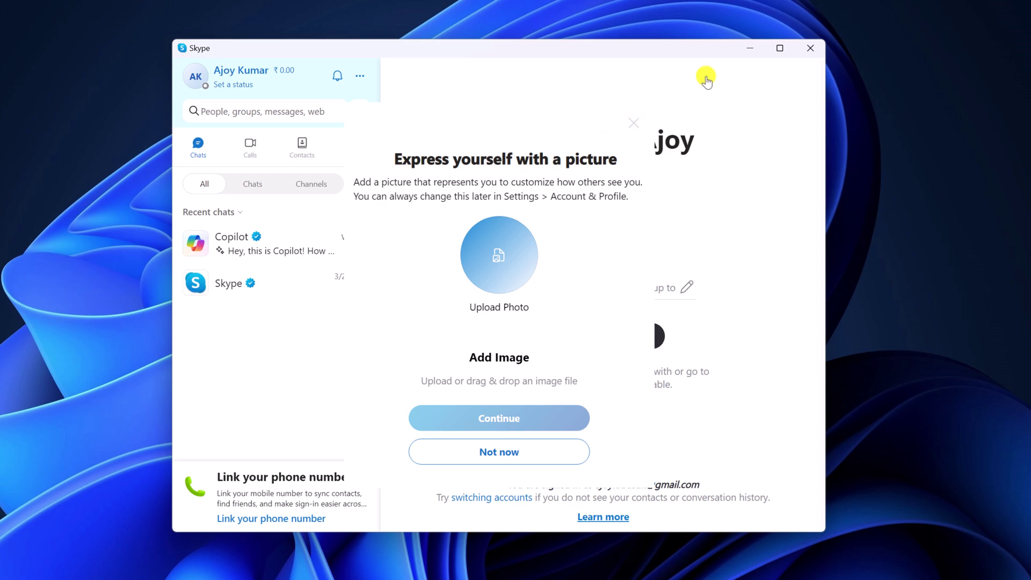
pyautogui.click(755, 50)
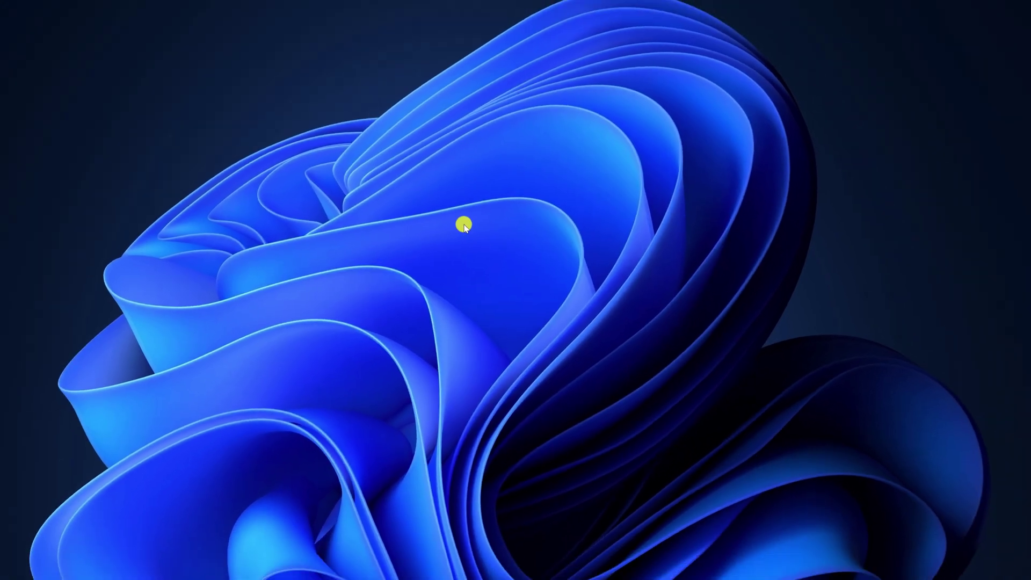